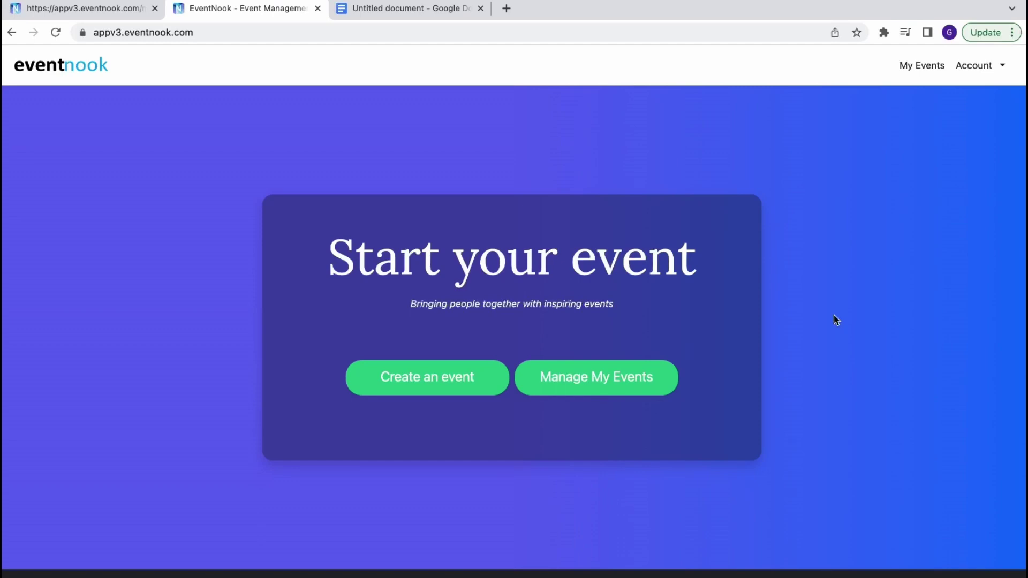
Open the event "Charity and Fundraising Event 2023(Check-in)" for managing from the organization's upcoming events
{"action": "left_click", "coordinate": [643, 372]}
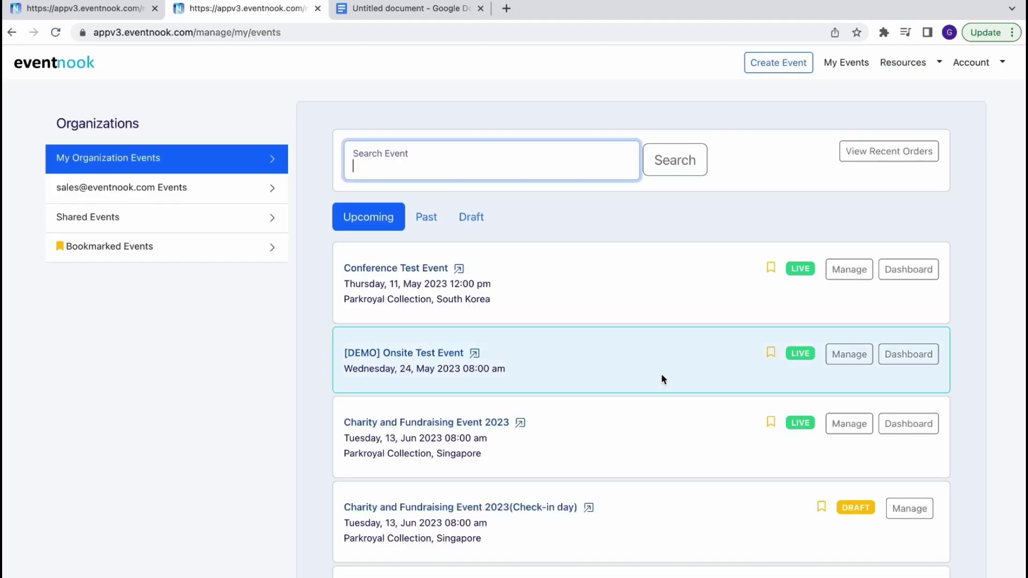
{"action": "scroll", "coordinate": [752, 458], "scroll_direction": "down", "scroll_amount": 1}
{"action": "scroll", "coordinate": [753, 458], "scroll_direction": "down", "scroll_amount": 2}
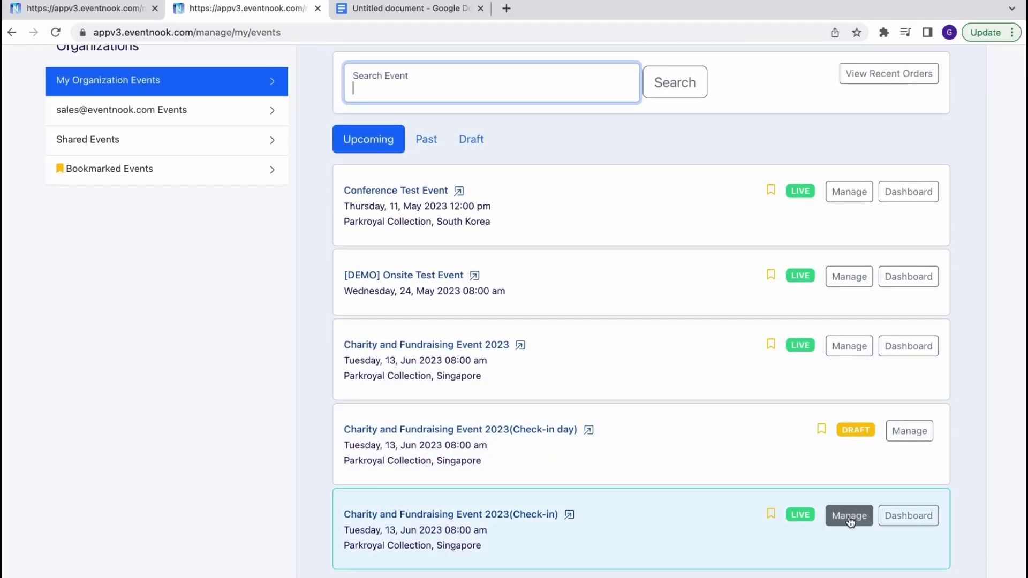
{"action": "left_click", "coordinate": [849, 517]}
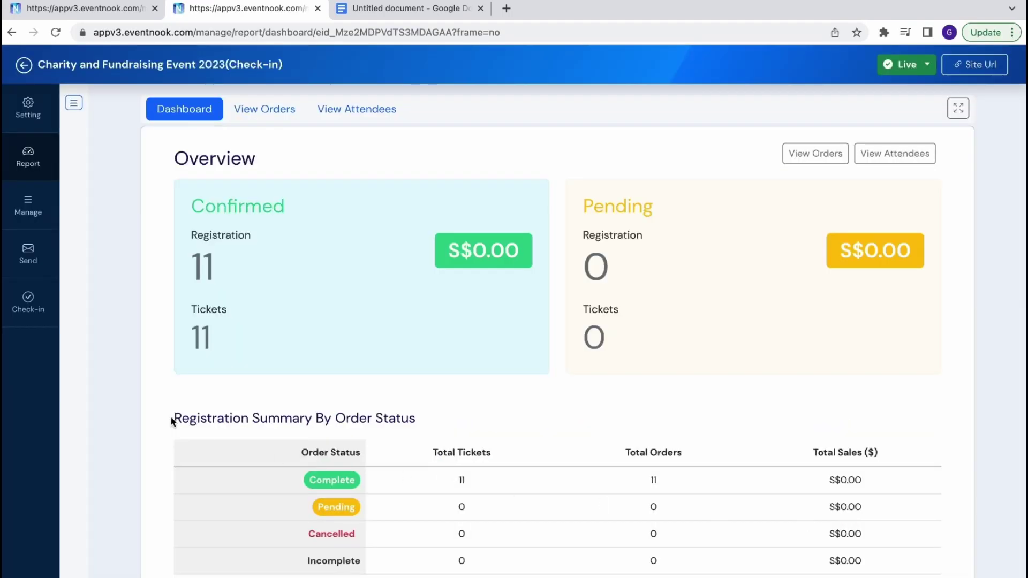
Open the embed widget code options in the event's website URL settings
{"action": "left_click", "coordinate": [28, 107]}
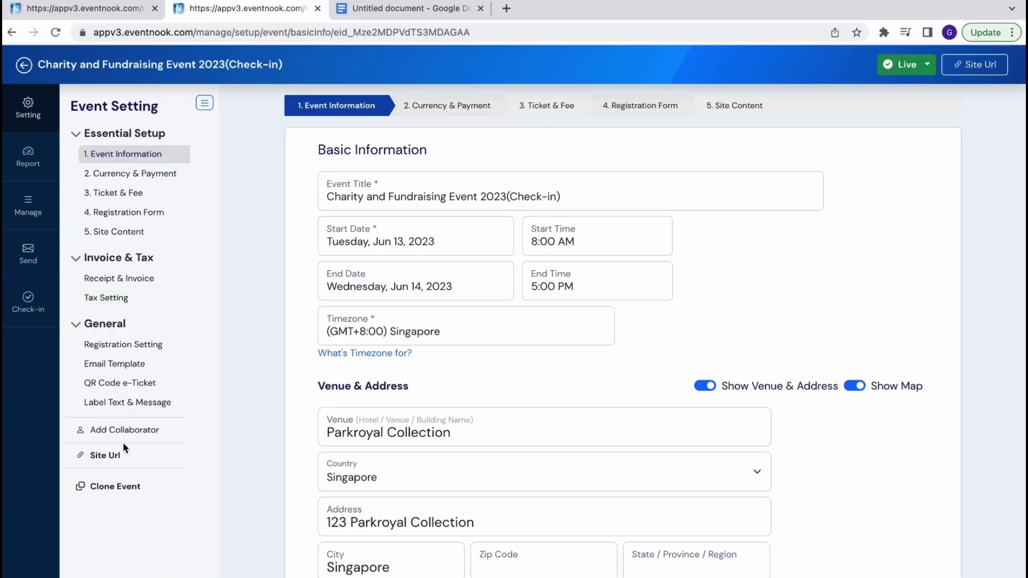
{"action": "left_click", "coordinate": [105, 456]}
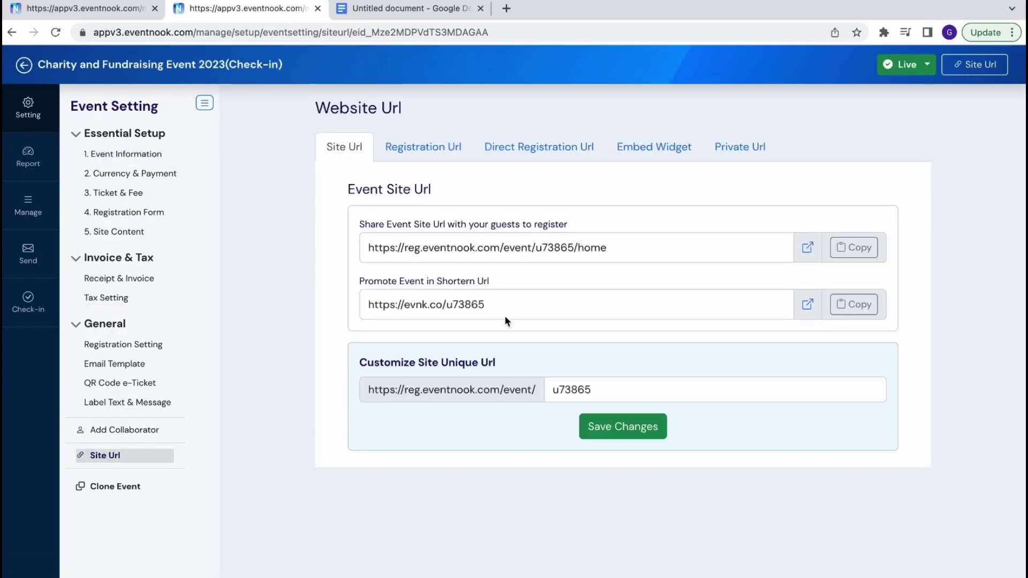
{"action": "left_click", "coordinate": [654, 150]}
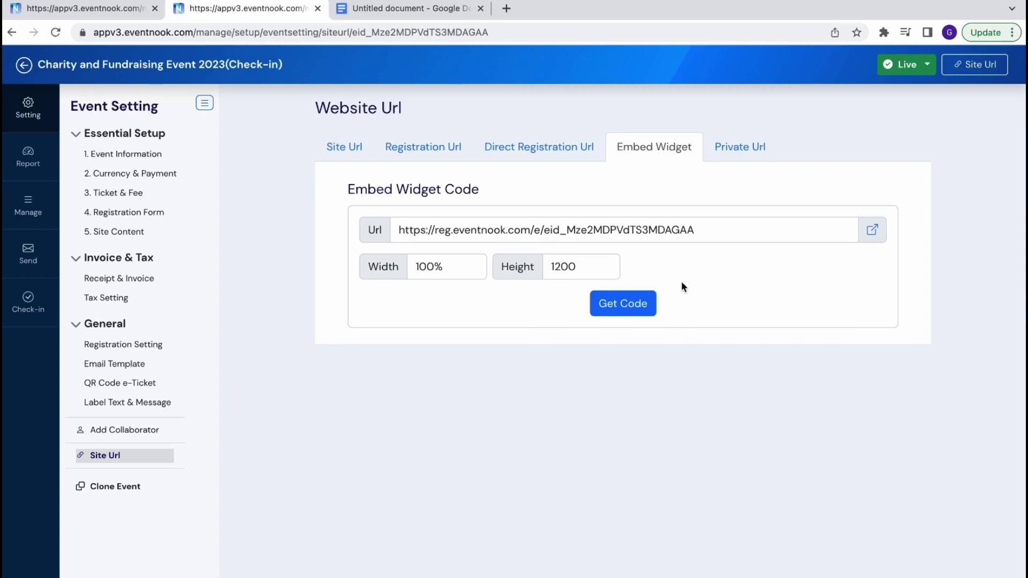
Generate the embed widget code with width 50% and height 500, and turn on the widget preview
{"action": "triple_click", "coordinate": [473, 275]}
{"action": "type", "text": "50%"}
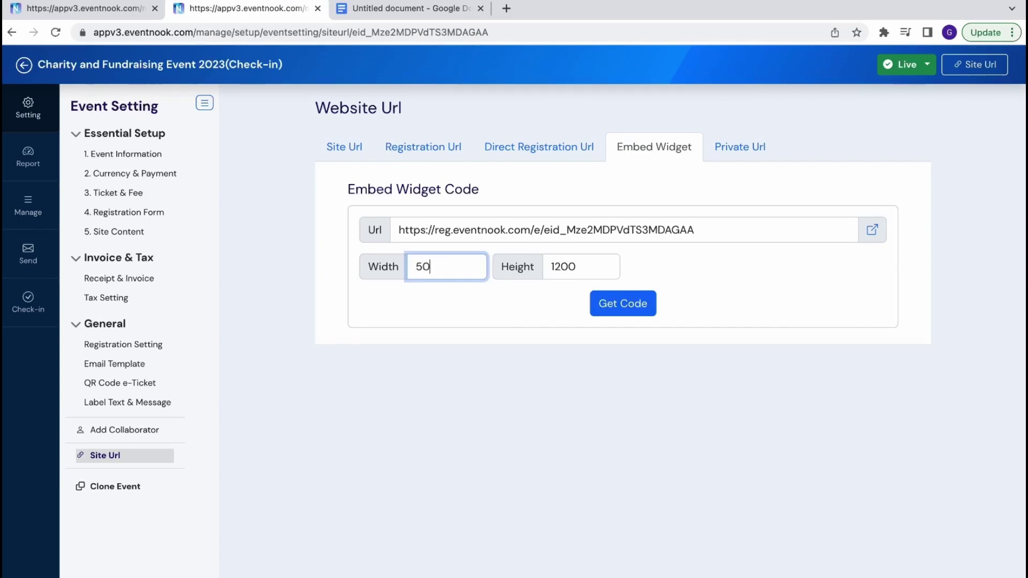
{"action": "double_click", "coordinate": [593, 266]}
{"action": "type", "text": "500"}
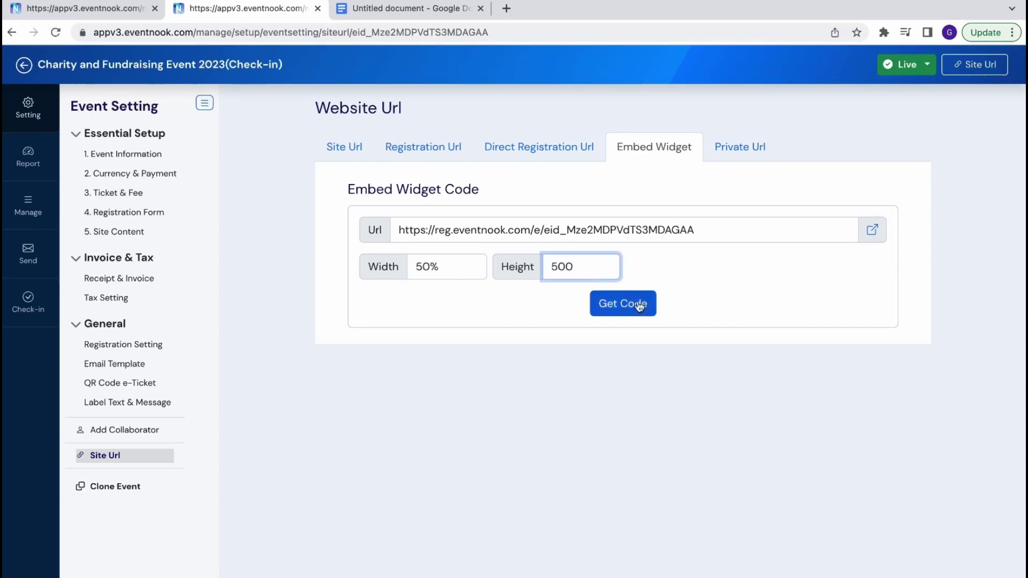
{"action": "left_click", "coordinate": [621, 303]}
{"action": "scroll", "coordinate": [358, 435], "scroll_direction": "down", "scroll_amount": 1}
{"action": "left_click", "coordinate": [358, 435]}
{"action": "scroll", "coordinate": [604, 333], "scroll_direction": "down", "scroll_amount": 5}
{"action": "scroll", "coordinate": [459, 161], "scroll_direction": "up", "scroll_amount": 4}
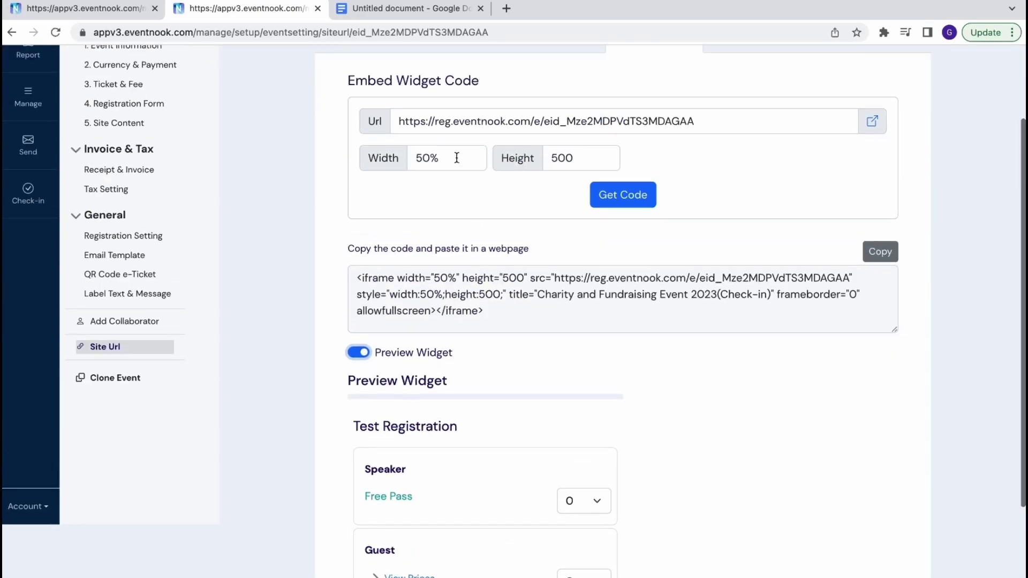
Set the embed widget's width to 100% and regenerate its code
{"action": "triple_click", "coordinate": [459, 158]}
{"action": "key", "text": "BackSpace"}
{"action": "type", "text": "100%"}
{"action": "left_click", "coordinate": [621, 195]}
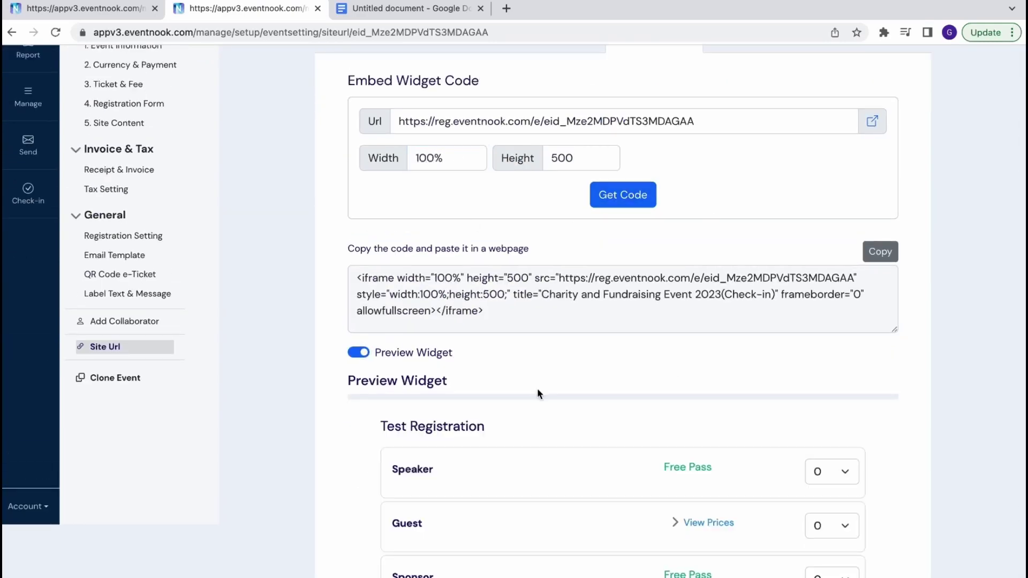
{"action": "scroll", "coordinate": [559, 295], "scroll_direction": "up", "scroll_amount": 2}
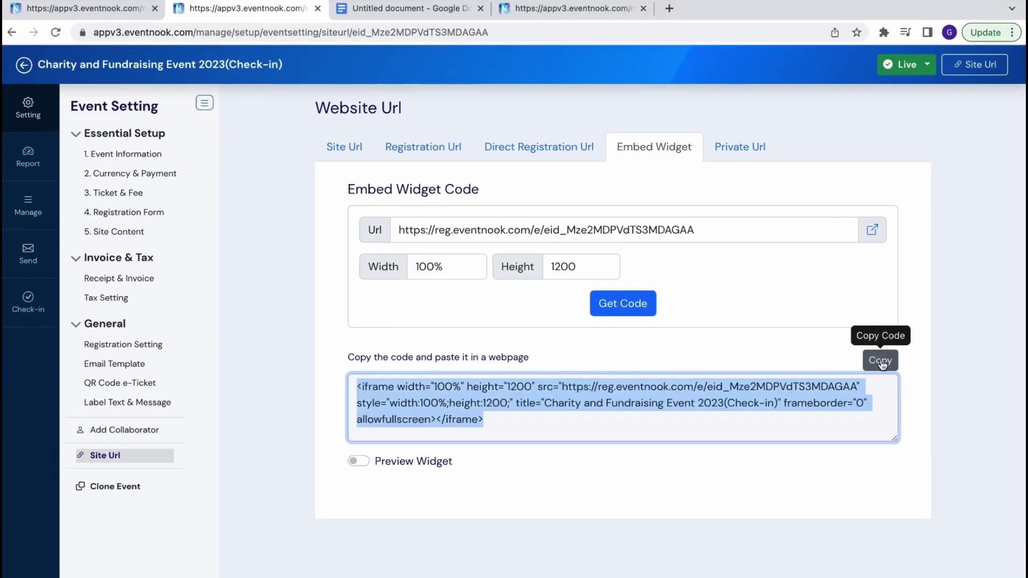
Copy the generated iframe embed code and insert it as source code in the new event page's HTML content
{"action": "left_click", "coordinate": [878, 362]}
{"action": "key", "text": "super+c"}
{"action": "left_click", "coordinate": [549, 9]}
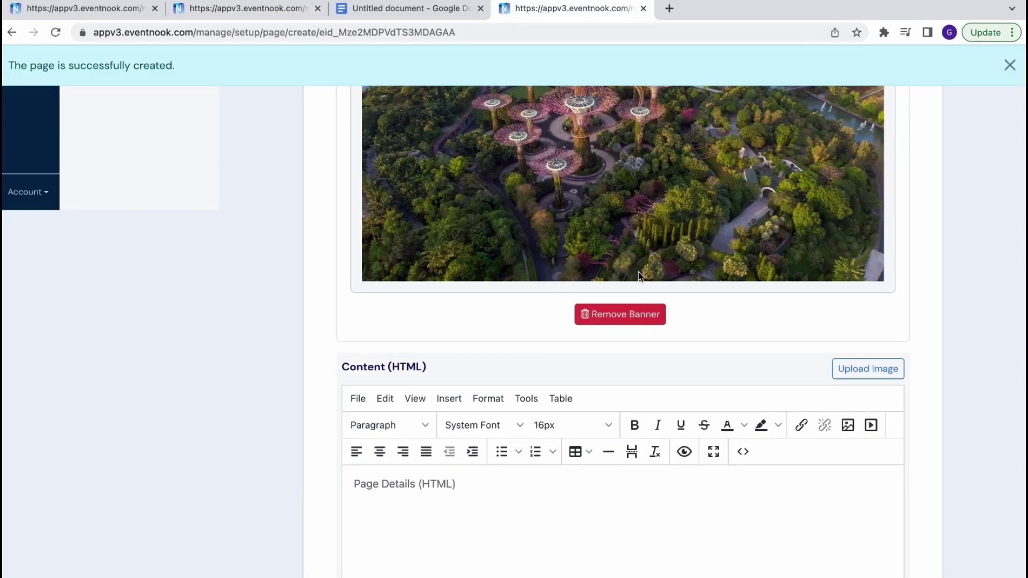
{"action": "left_click", "coordinate": [742, 451]}
{"action": "key", "text": "super+v"}
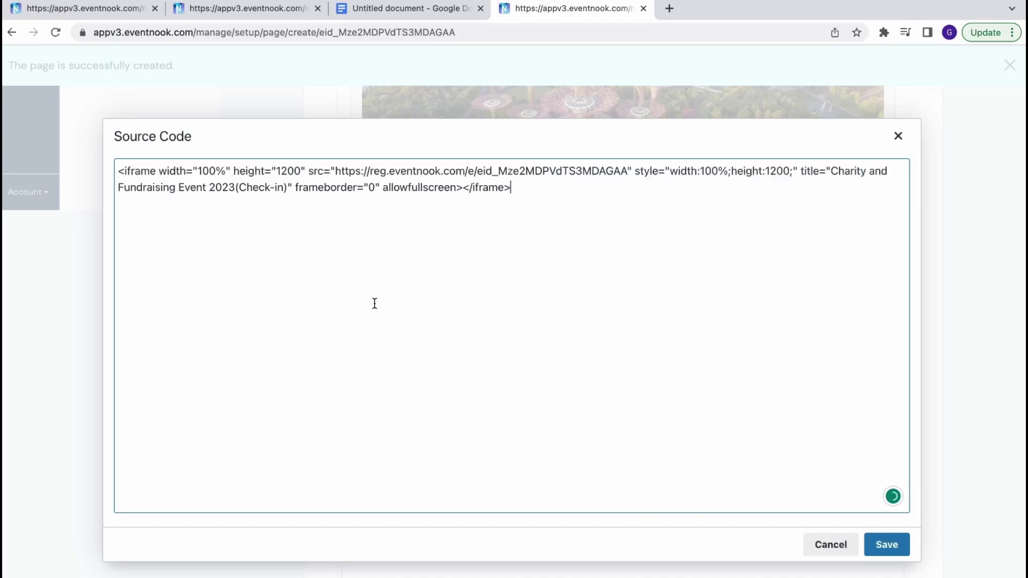
{"action": "left_click", "coordinate": [887, 545]}
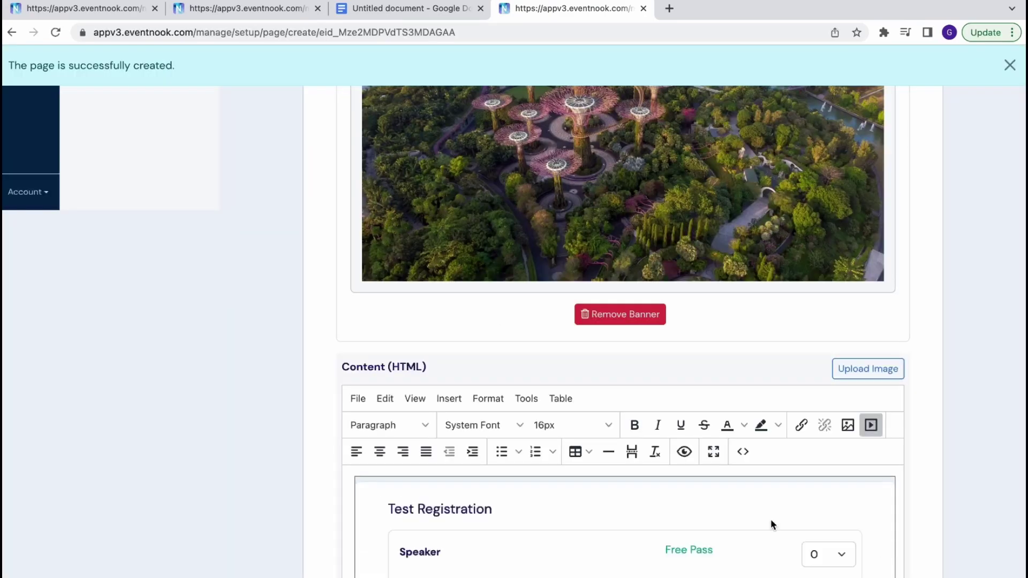
Save the updated event page and dismiss the notifications
{"action": "scroll", "coordinate": [934, 452], "scroll_direction": "down", "scroll_amount": 5}
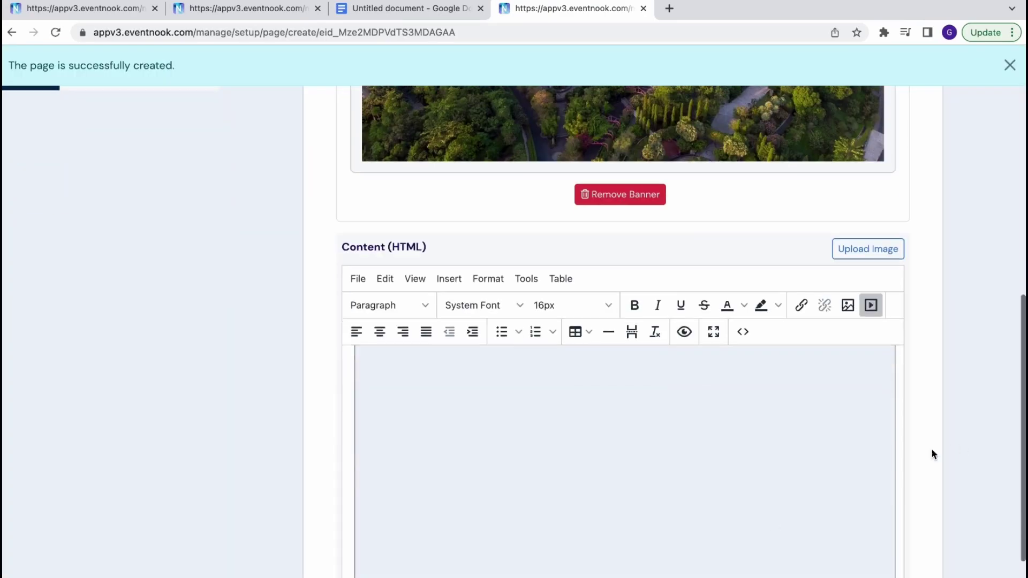
{"action": "left_click", "coordinate": [644, 574]}
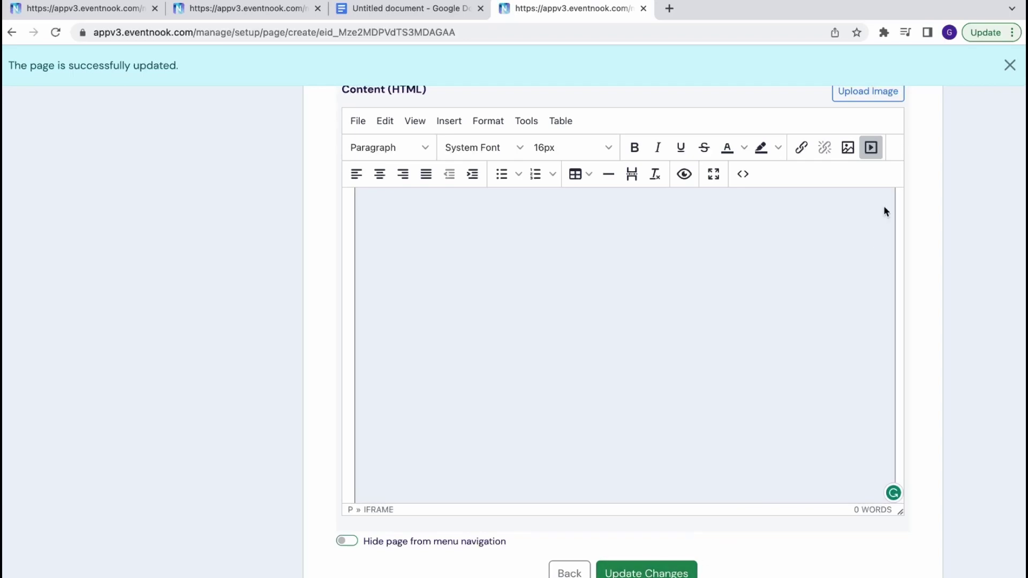
{"action": "left_click", "coordinate": [1009, 65]}
{"action": "left_click", "coordinate": [1010, 66]}
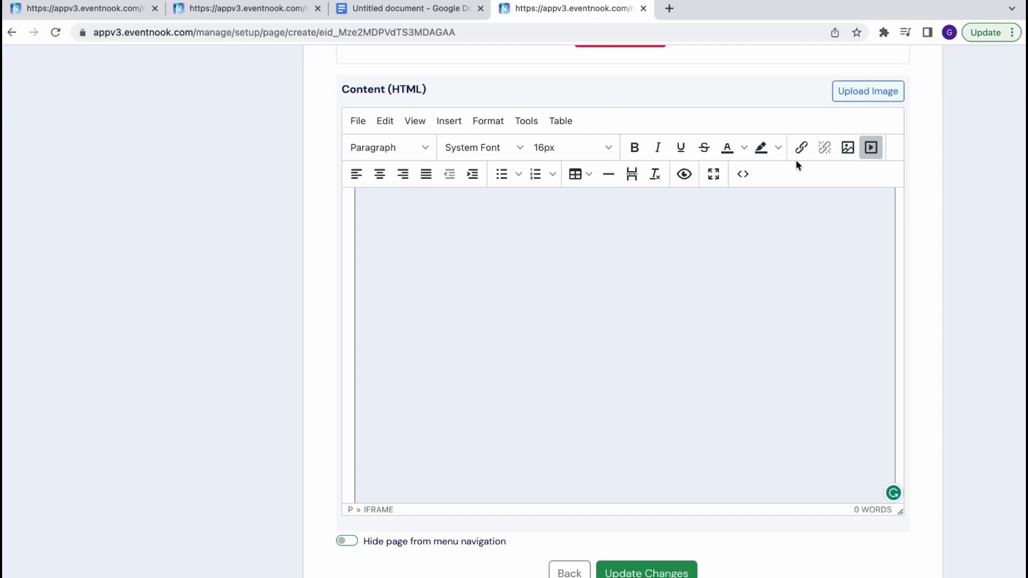
Preview the live event page to check the embedded registration widget, and close the preview and the page editor
{"action": "scroll", "coordinate": [726, 187], "scroll_direction": "up", "scroll_amount": 15}
{"action": "left_click", "coordinate": [876, 187]}
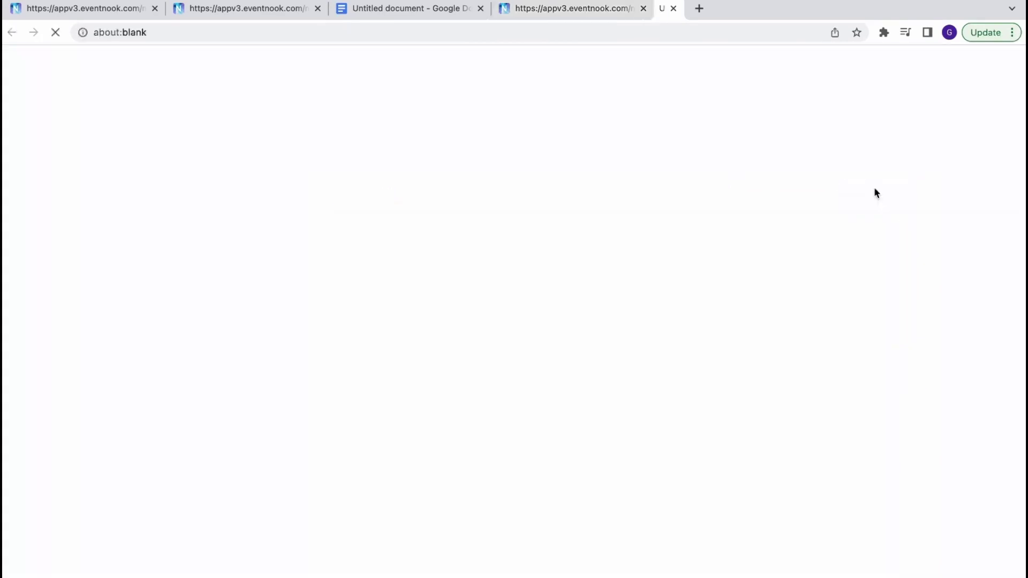
{"action": "scroll", "coordinate": [649, 316], "scroll_direction": "down", "scroll_amount": 10}
{"action": "scroll", "coordinate": [650, 320], "scroll_direction": "up", "scroll_amount": 7}
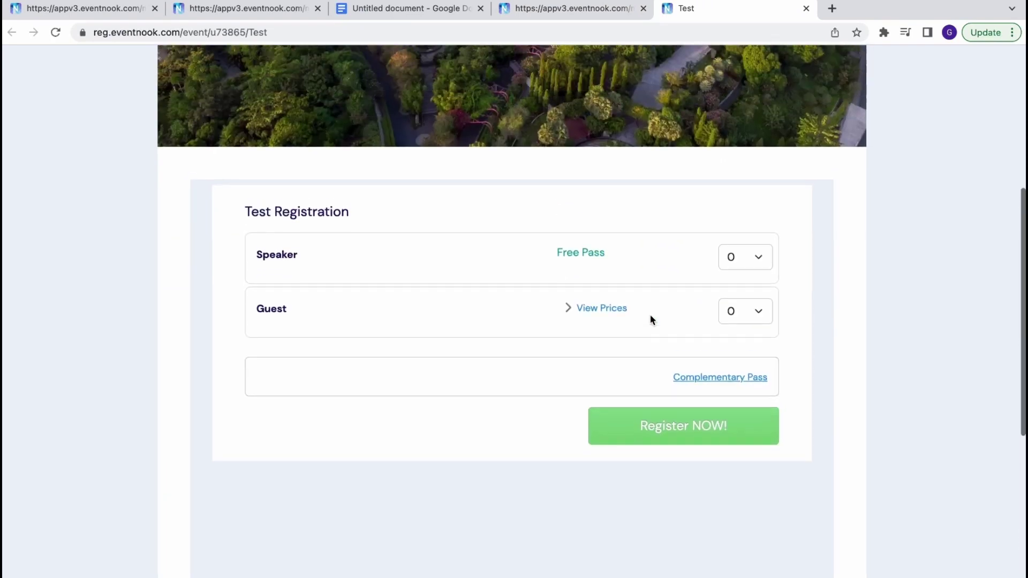
{"action": "key", "text": "super+w"}
{"action": "key", "text": "super+w"}
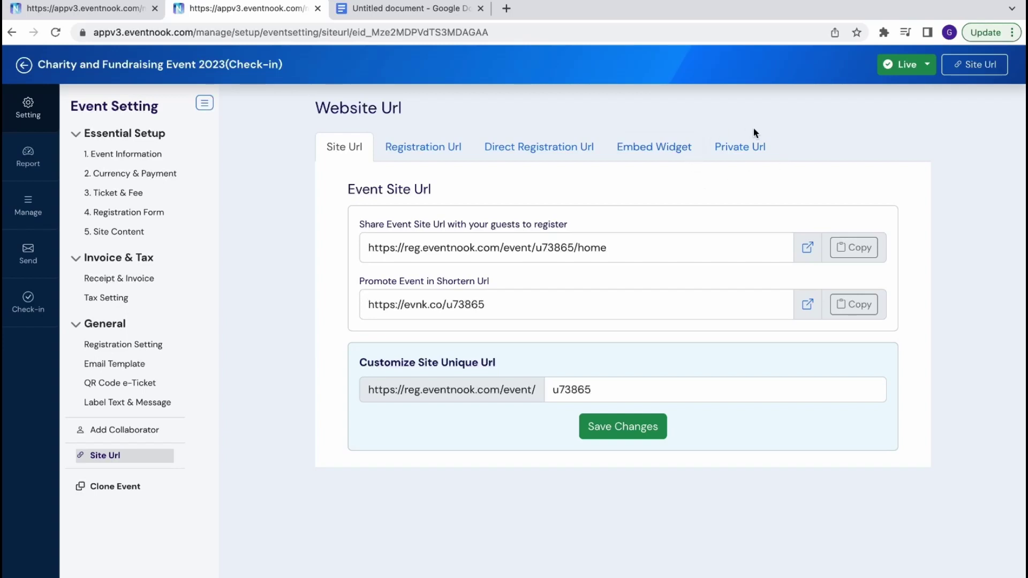
Open the event site from its site URL and check the ticket types offered on the public registration form
{"action": "left_click", "coordinate": [738, 154]}
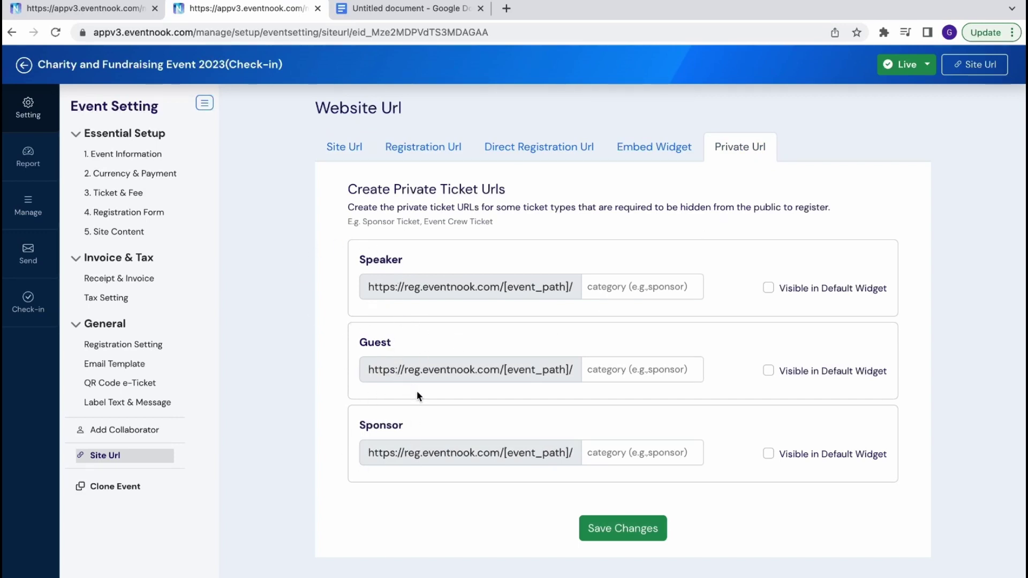
{"action": "left_click", "coordinate": [962, 68]}
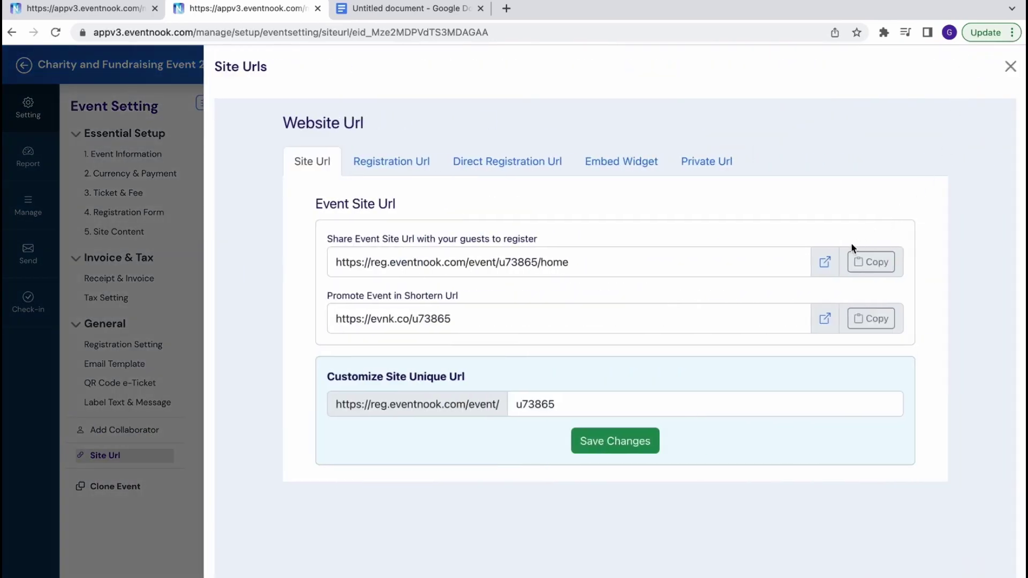
{"action": "left_click", "coordinate": [826, 263]}
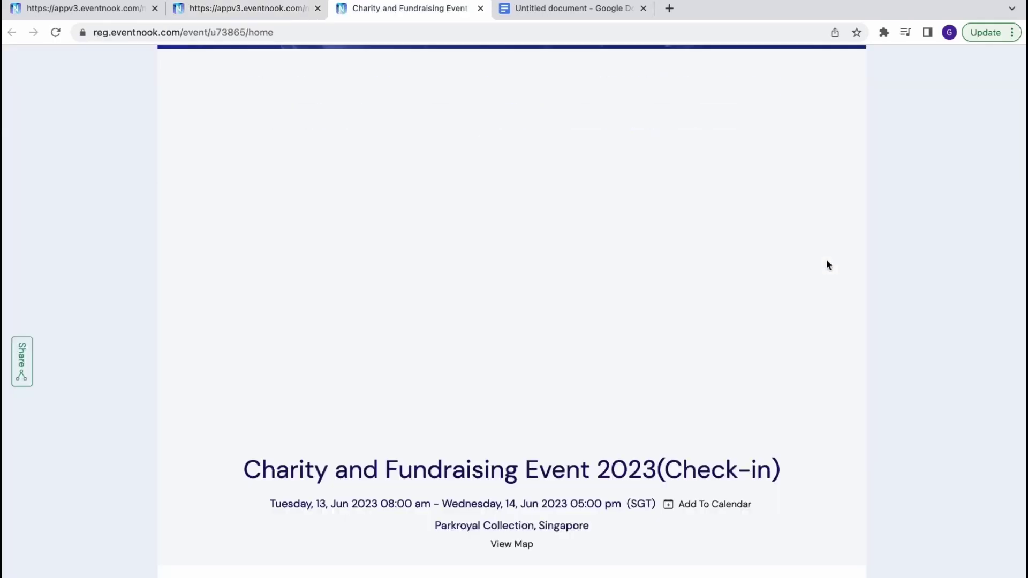
{"action": "scroll", "coordinate": [783, 307], "scroll_direction": "down", "scroll_amount": 3}
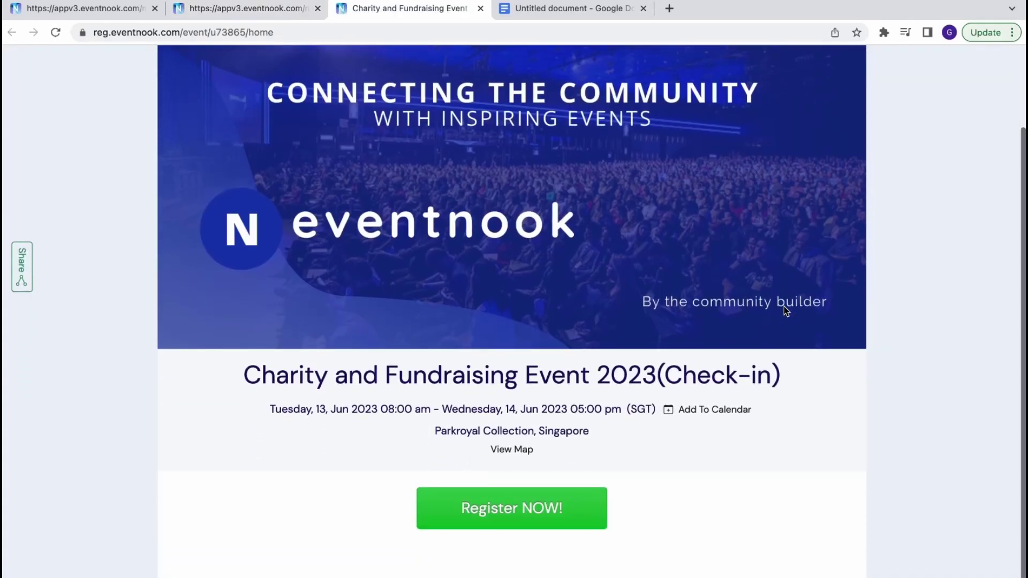
{"action": "left_click", "coordinate": [510, 515]}
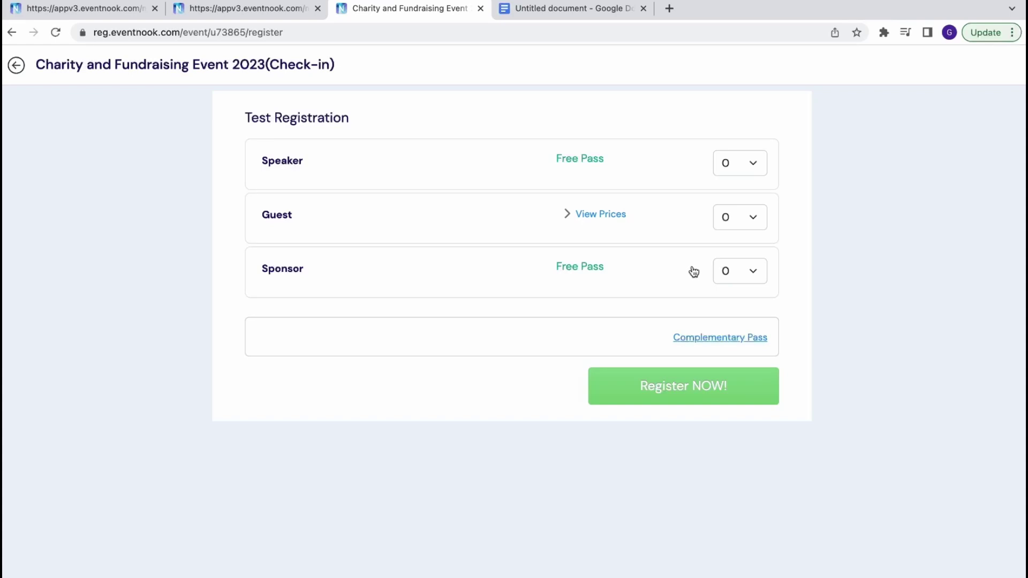
{"action": "key", "text": "super+w"}
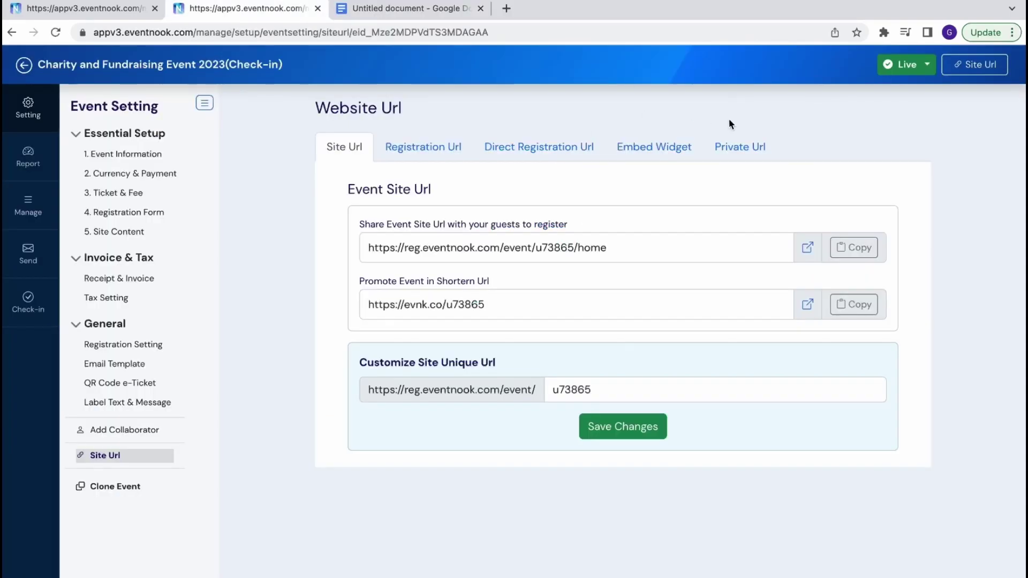
Create a private URL for the Sponsor ticket with the category "sponsor" and save the changes
{"action": "left_click", "coordinate": [748, 156]}
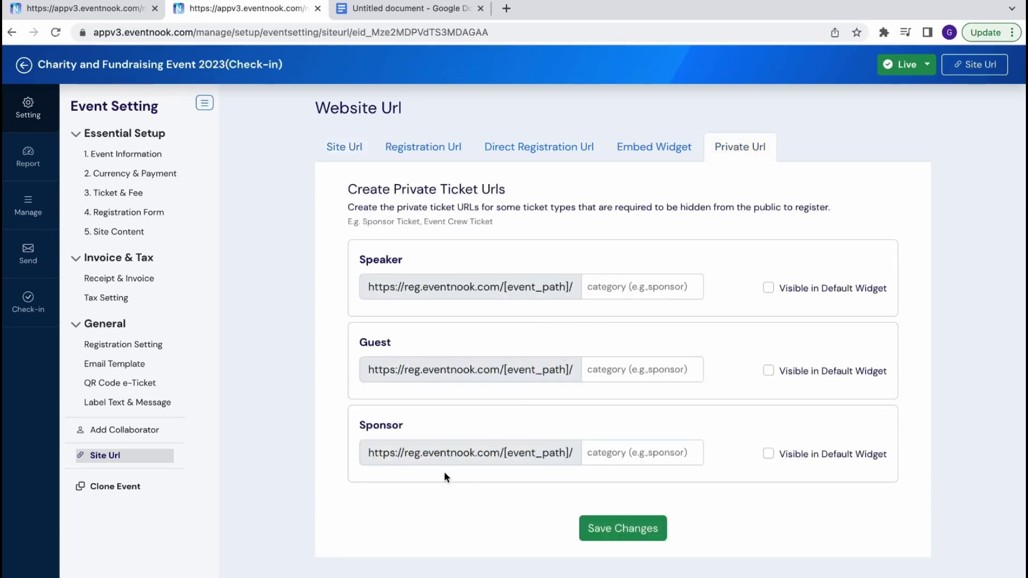
{"action": "left_click", "coordinate": [610, 453]}
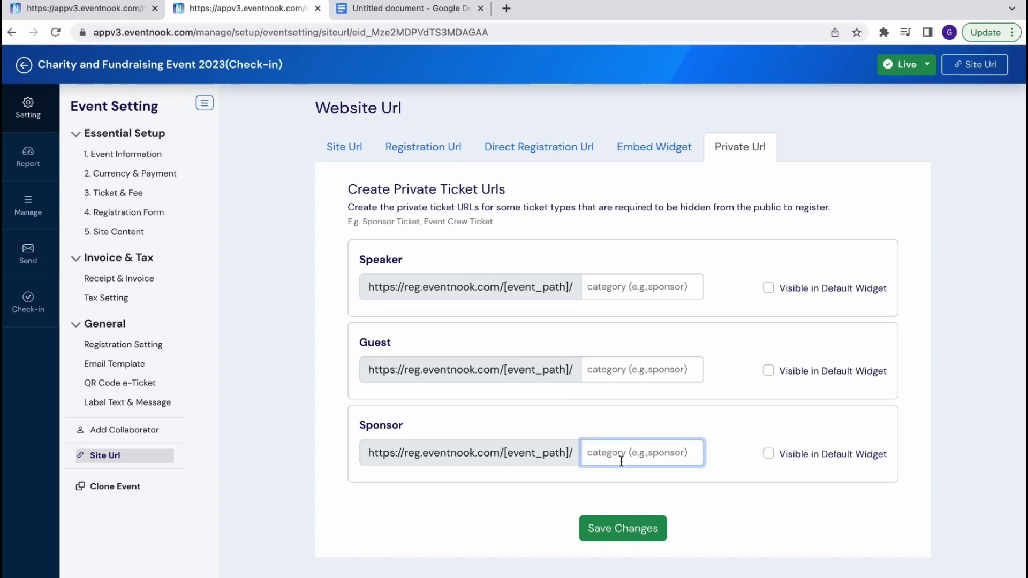
{"action": "type", "text": "sponsor"}
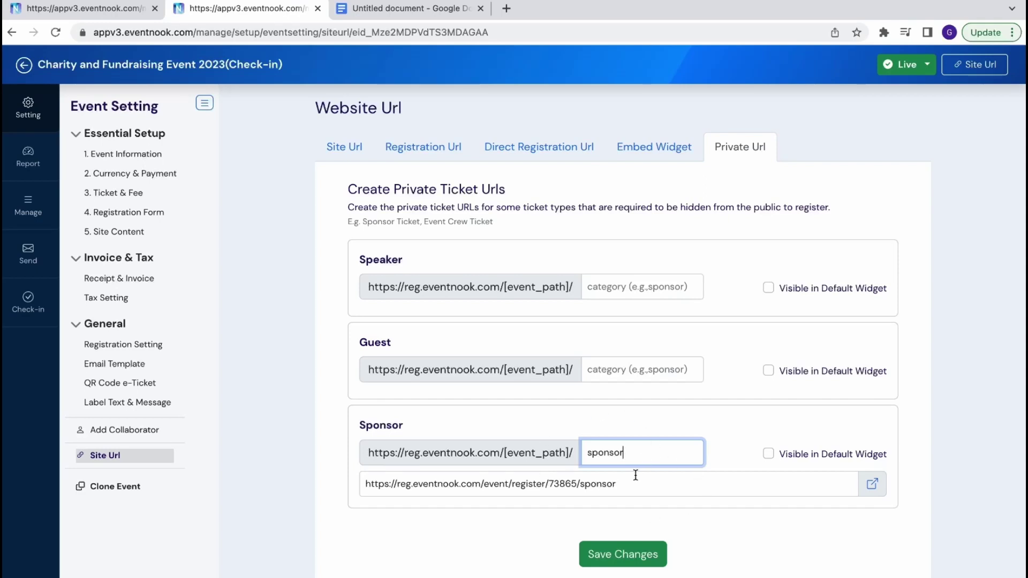
{"action": "left_click", "coordinate": [621, 556]}
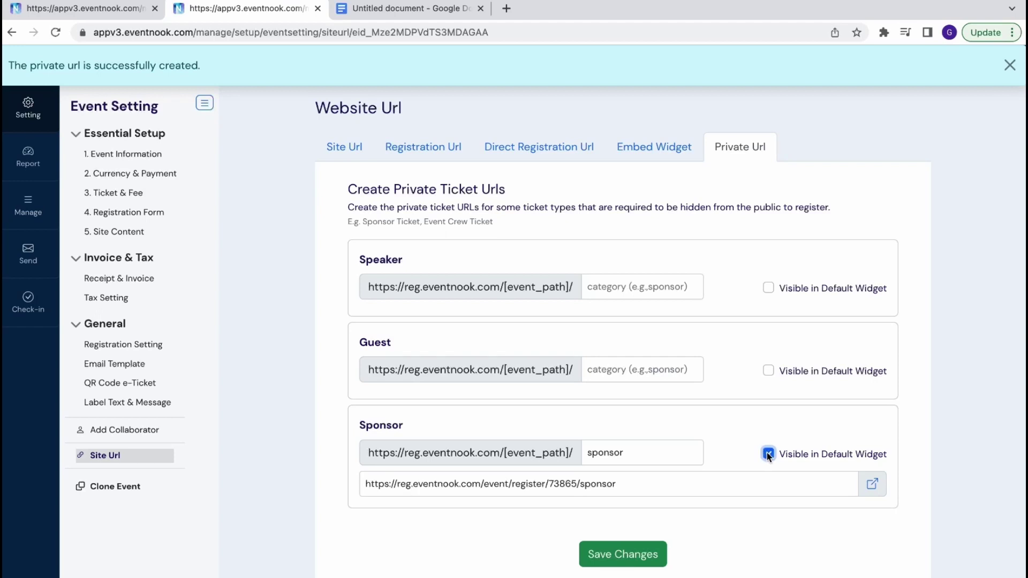
{"action": "left_click", "coordinate": [624, 556]}
{"action": "left_click", "coordinate": [1008, 66]}
{"action": "left_click", "coordinate": [1008, 67]}
Reopen the event site from its site URL and check whether the Sponsor ticket is hidden on the registration form
{"action": "left_click", "coordinate": [970, 63]}
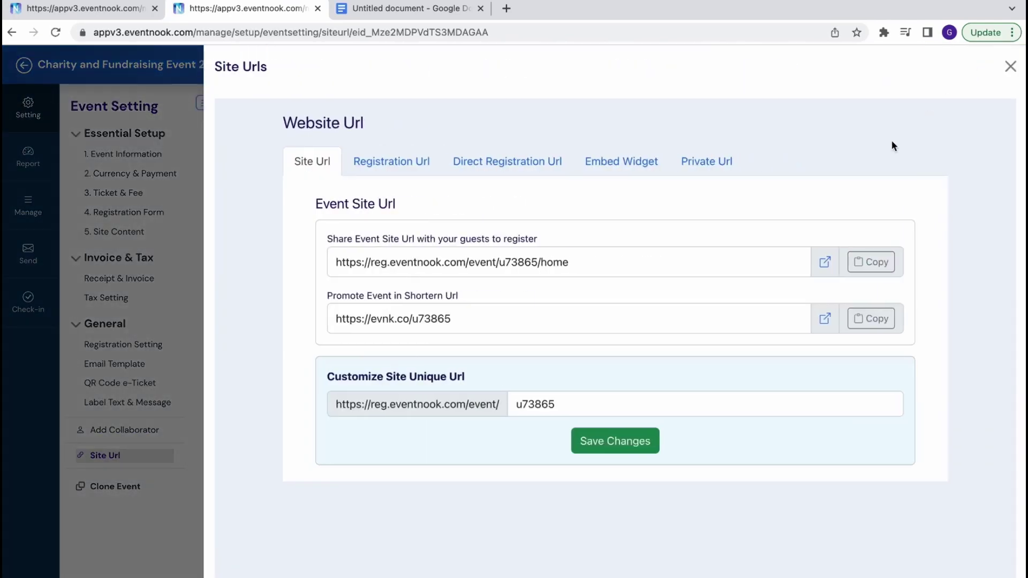
{"action": "left_click", "coordinate": [824, 261]}
{"action": "scroll", "coordinate": [681, 320], "scroll_direction": "down", "scroll_amount": 3}
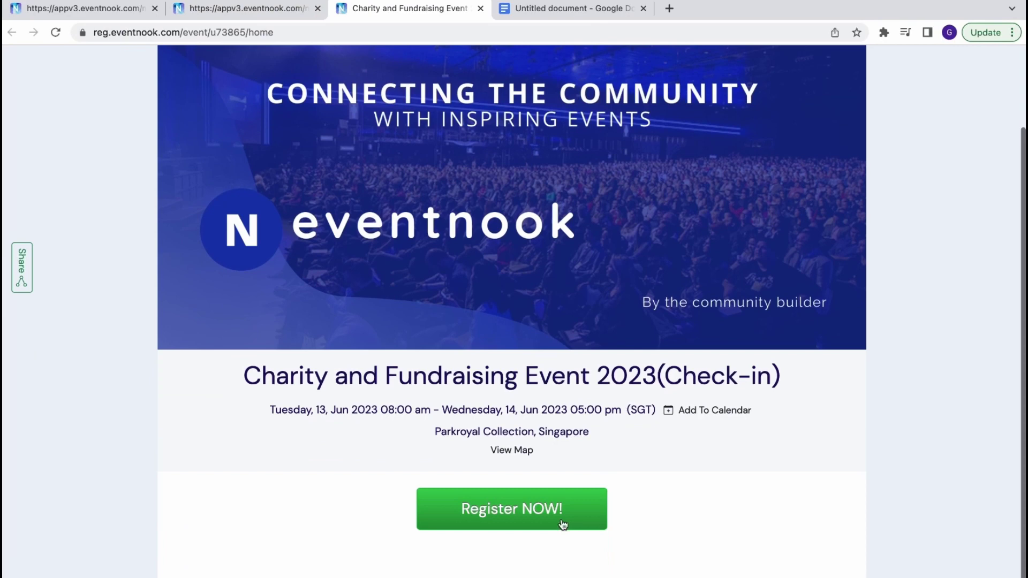
{"action": "left_click", "coordinate": [517, 522]}
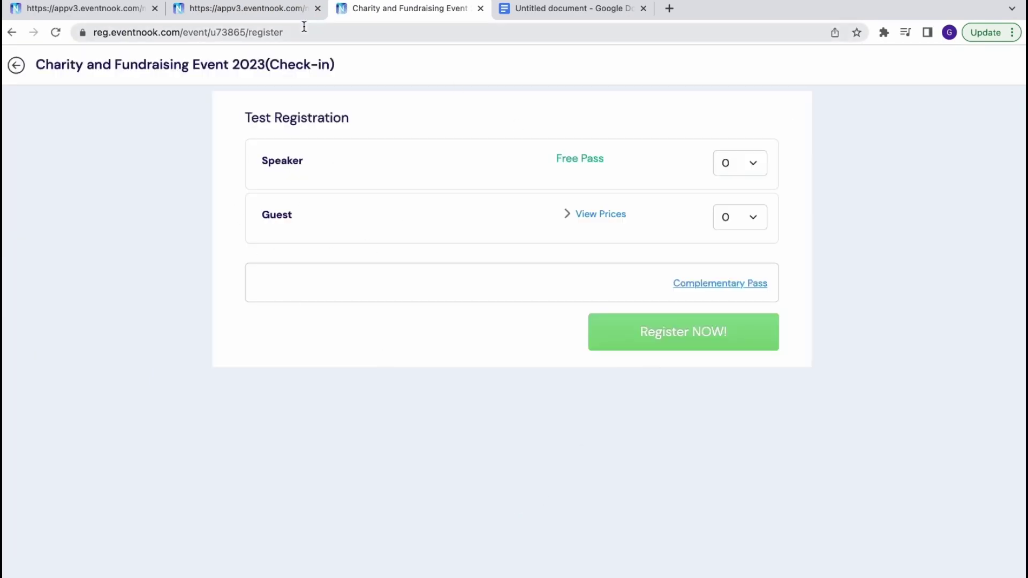
Return to the event's private URL settings and open the Sponsor ticket's private URL to check its registration form and web address
{"action": "left_click", "coordinate": [282, 8]}
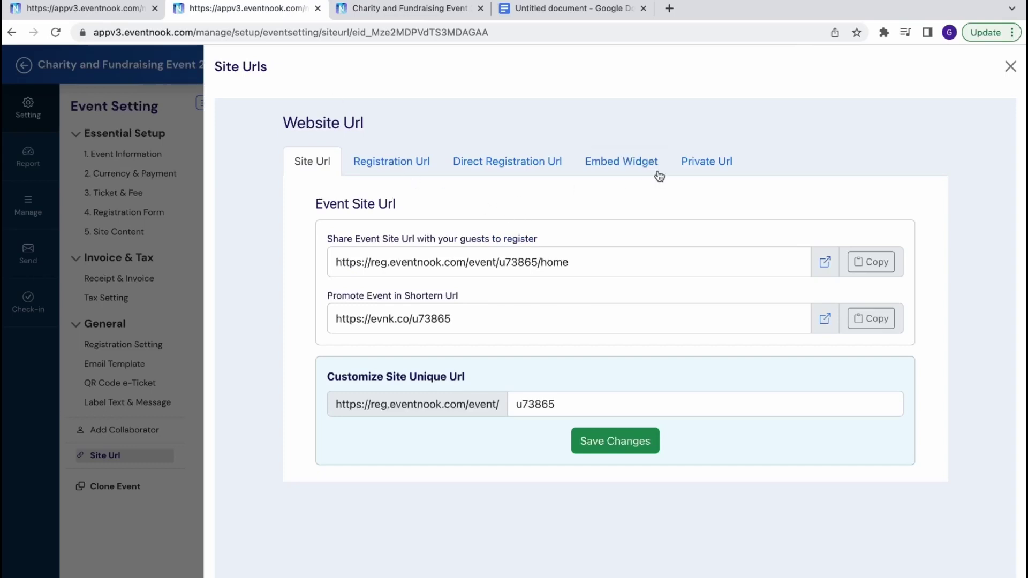
{"action": "left_click", "coordinate": [699, 161]}
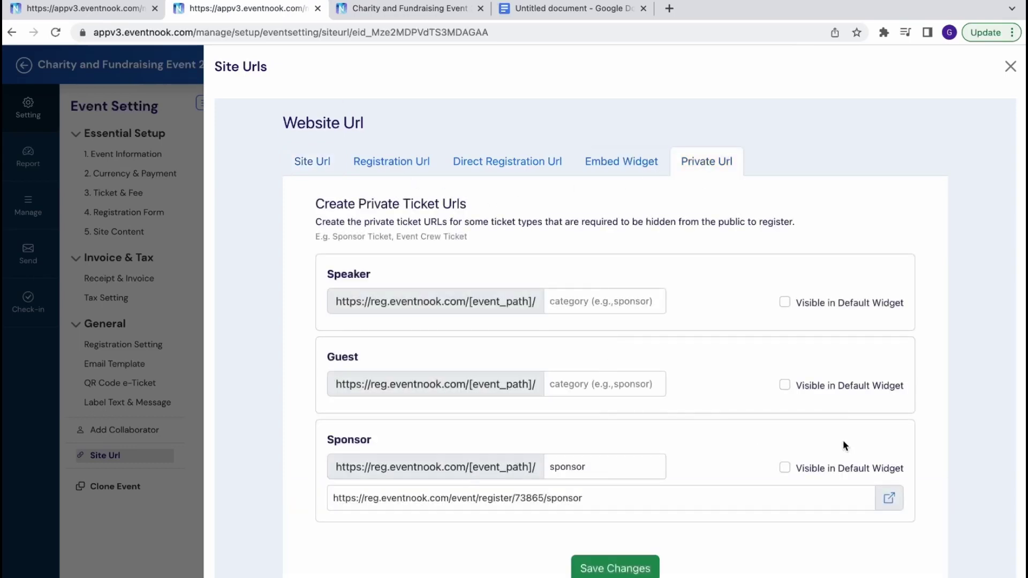
{"action": "left_click", "coordinate": [888, 500]}
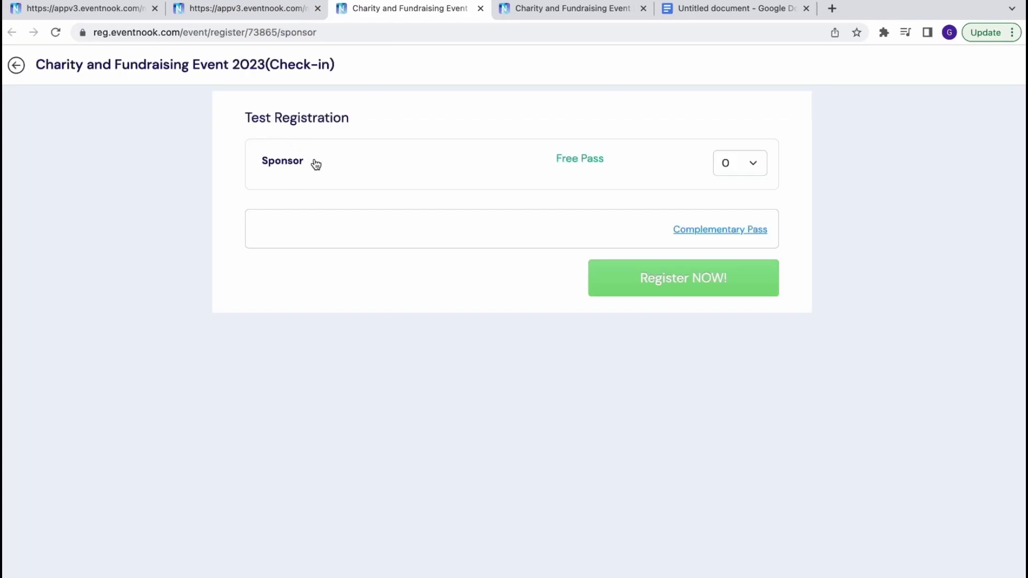
{"action": "left_click_drag", "start_coordinate": [318, 32], "coordinate": [77, 30]}
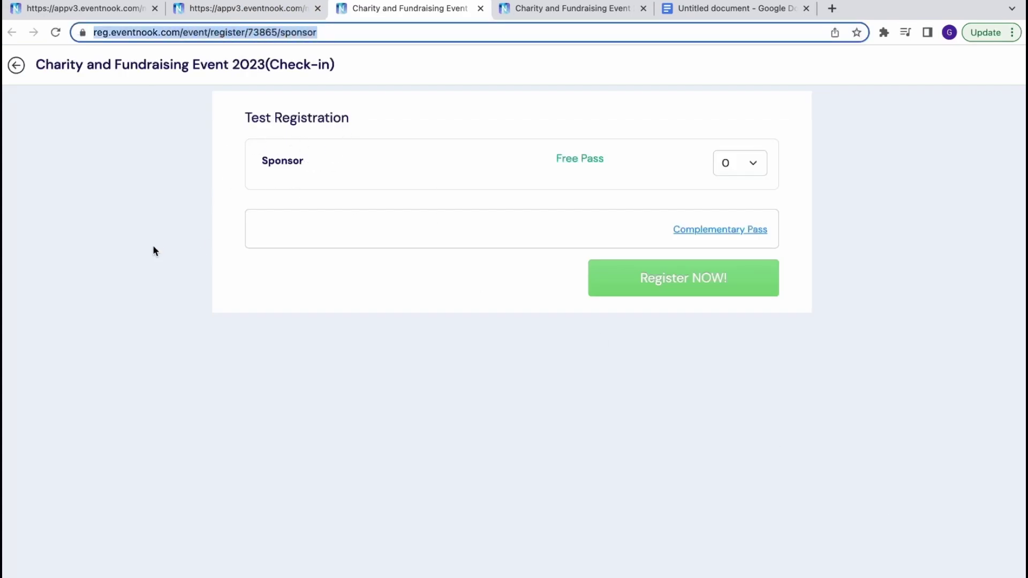
{"action": "left_click", "coordinate": [543, 293]}
Test the private form by choosing 1 Sponsor ticket without registering, and close the form and the site URL settings
{"action": "left_click", "coordinate": [740, 163]}
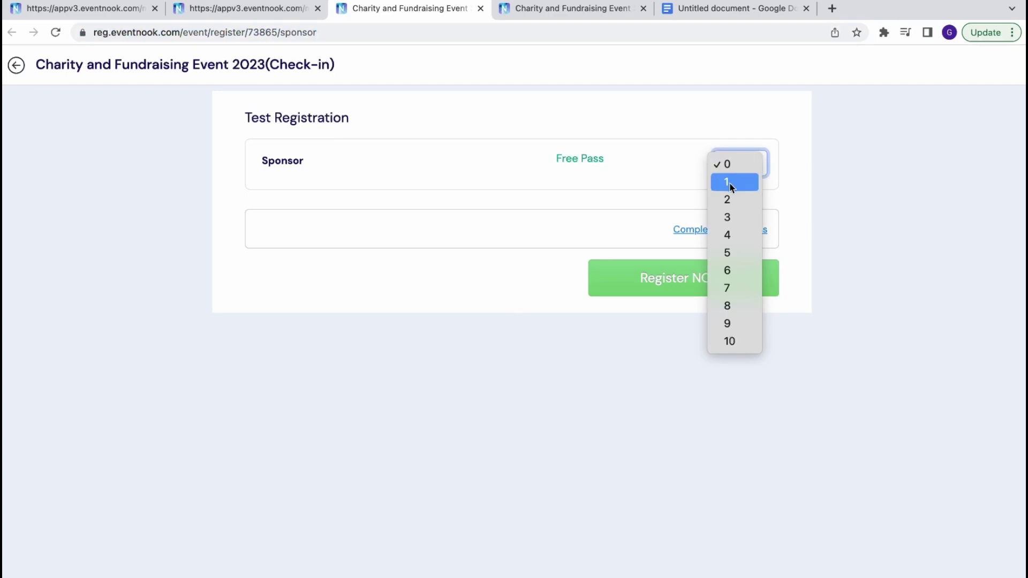
{"action": "left_click", "coordinate": [729, 176]}
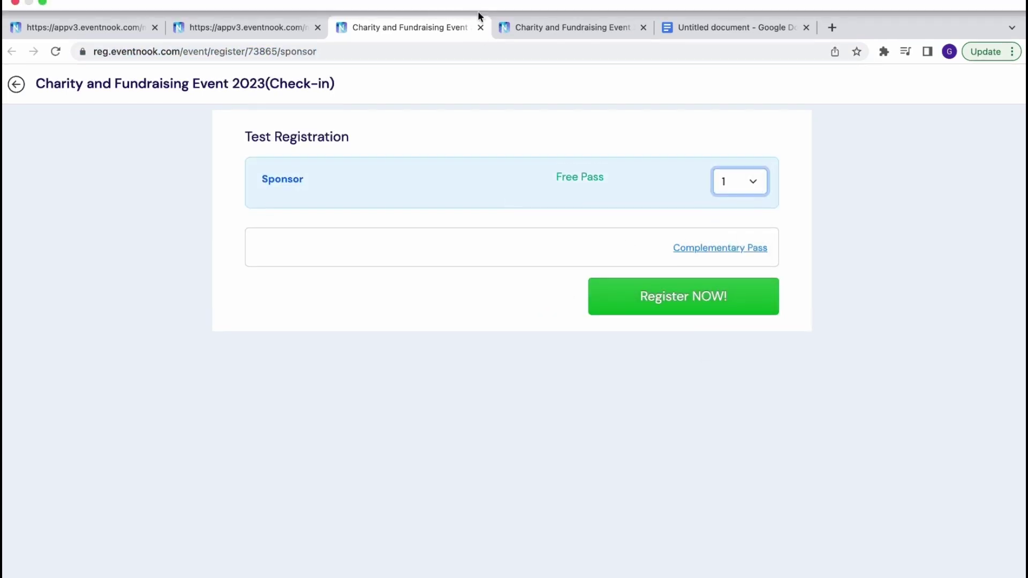
{"action": "left_click", "coordinate": [480, 28]}
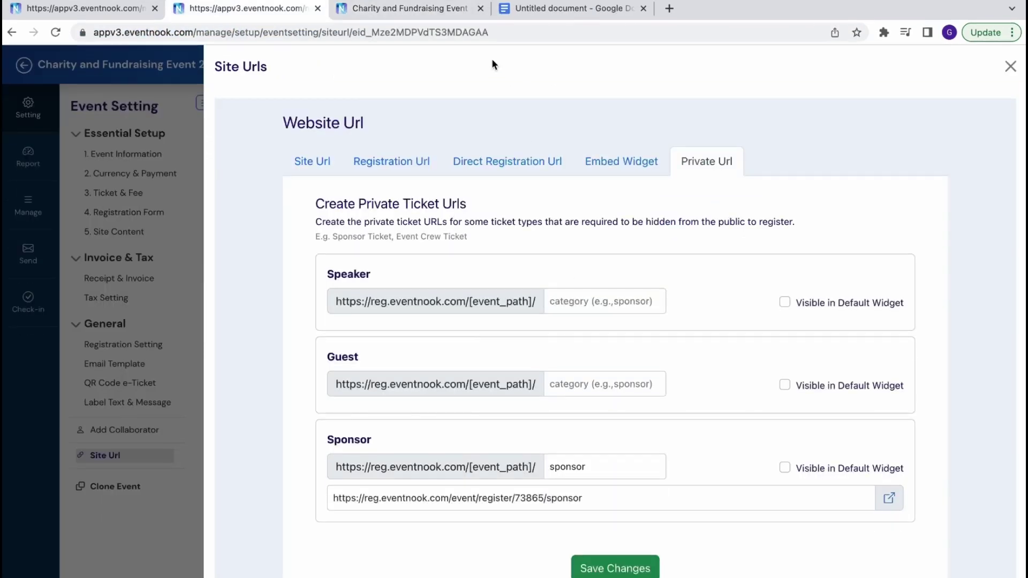
{"action": "left_click", "coordinate": [1009, 68]}
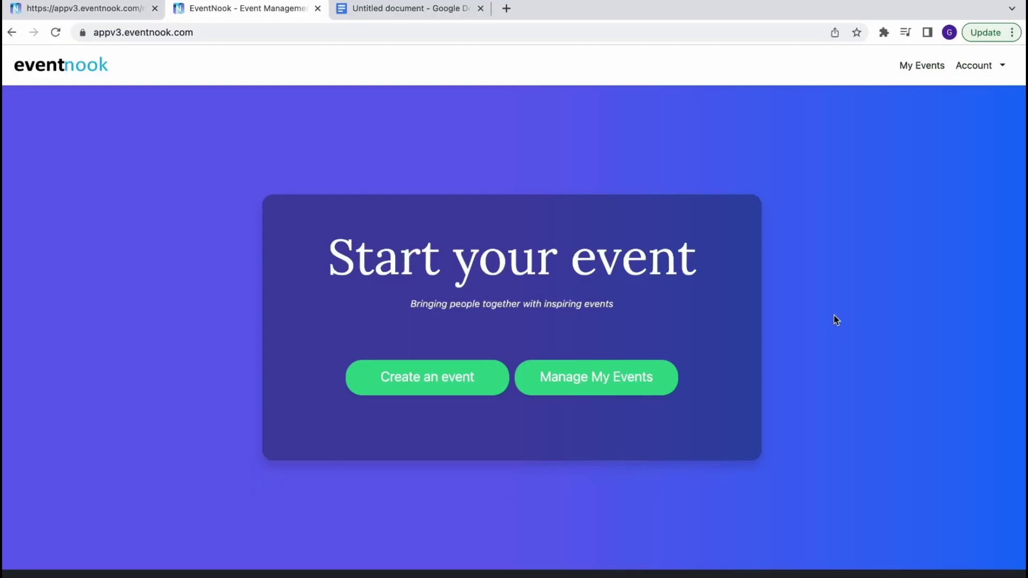